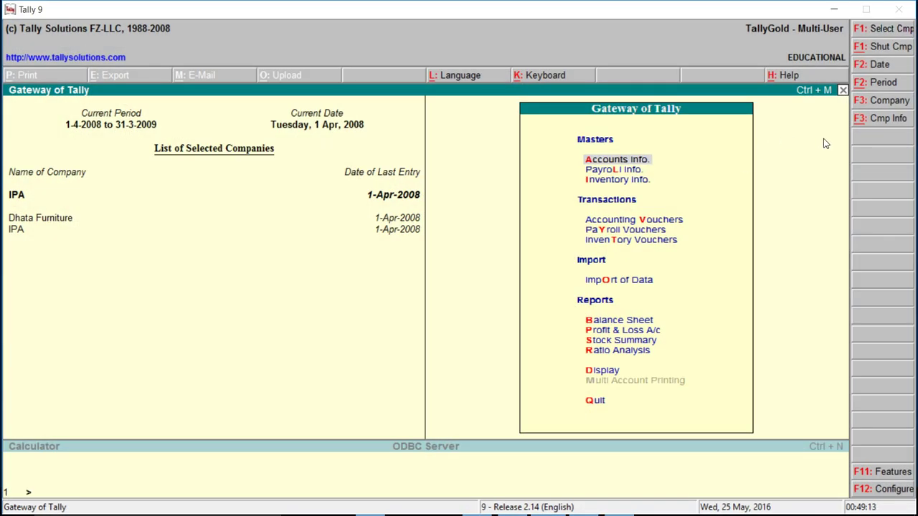
# Load the company Sudais and Co as the active company and return to the Gateway of Tally
pyautogui.click(888, 120)
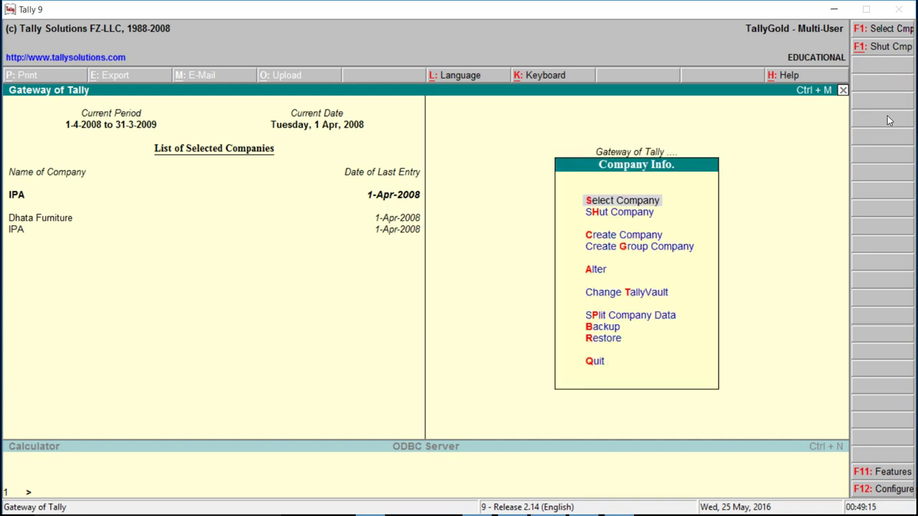
pyautogui.click(629, 205)
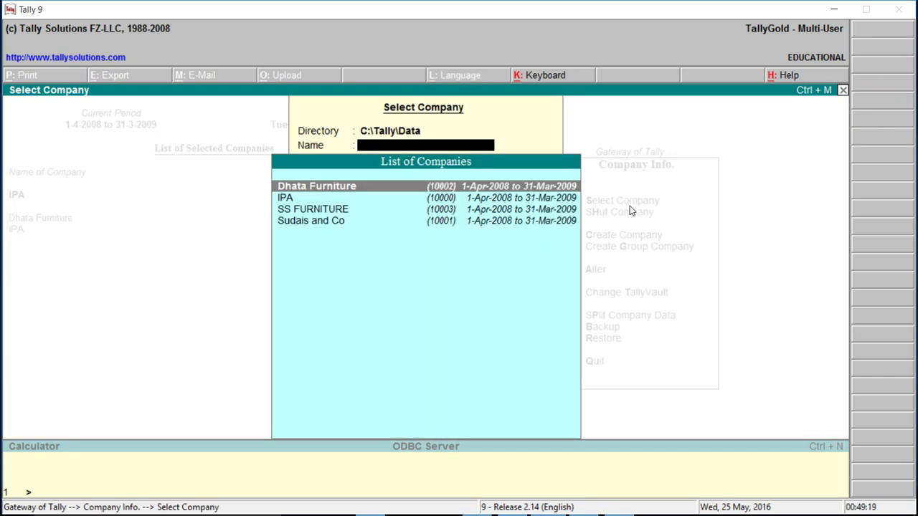
pyautogui.press('Down')
pyautogui.press('Down')
pyautogui.press('Down')
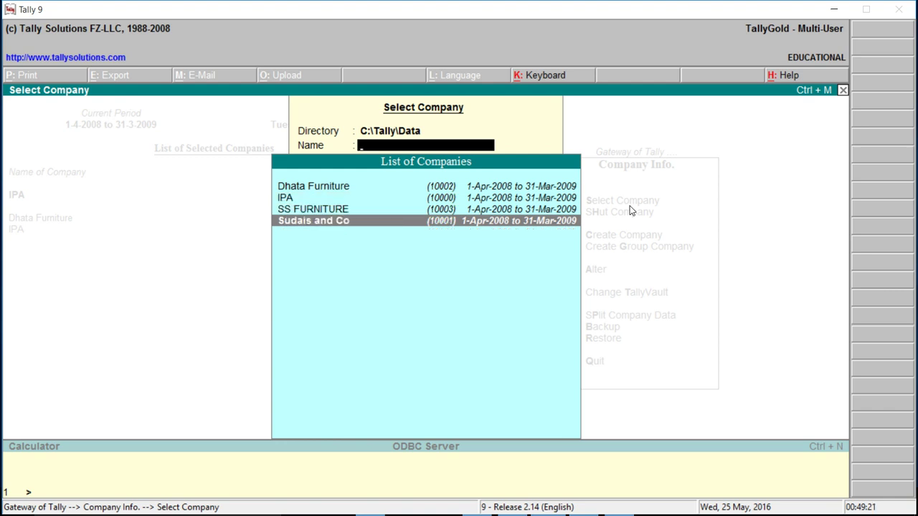
pyautogui.press('Return')
pyautogui.press('Escape')
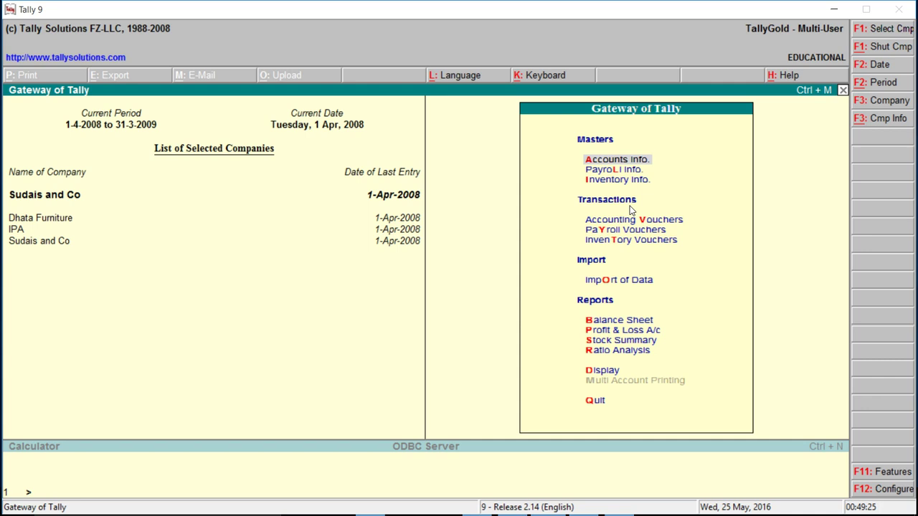
# Begin creating a single account group named Petty Expenses, leaving its alias blank
pyautogui.press('Return')
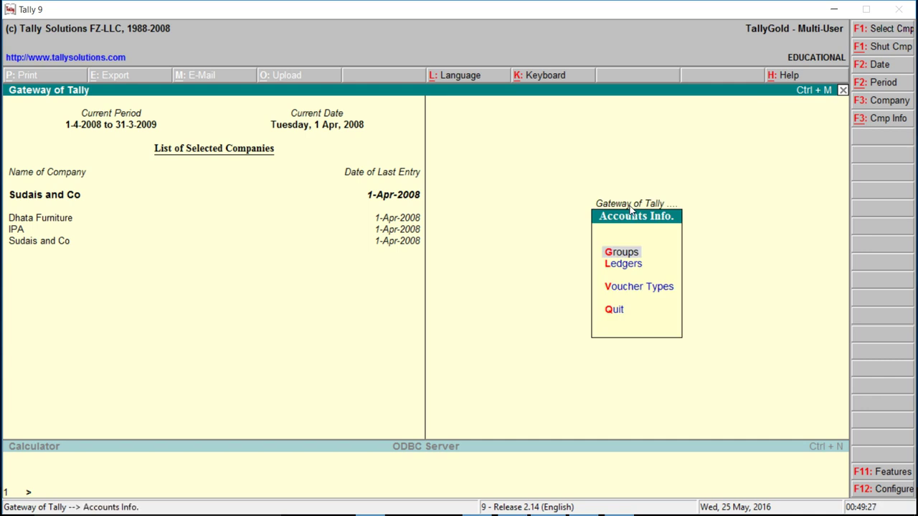
pyautogui.press('Return')
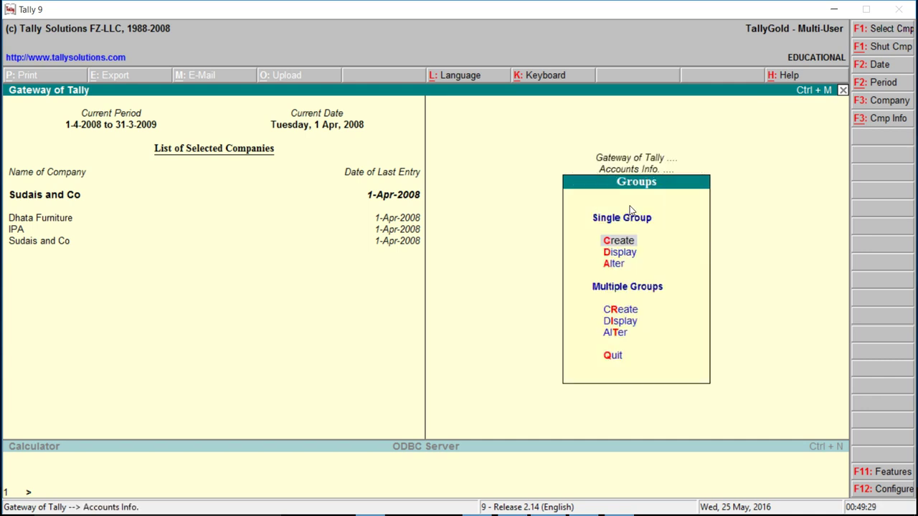
pyautogui.press('Return')
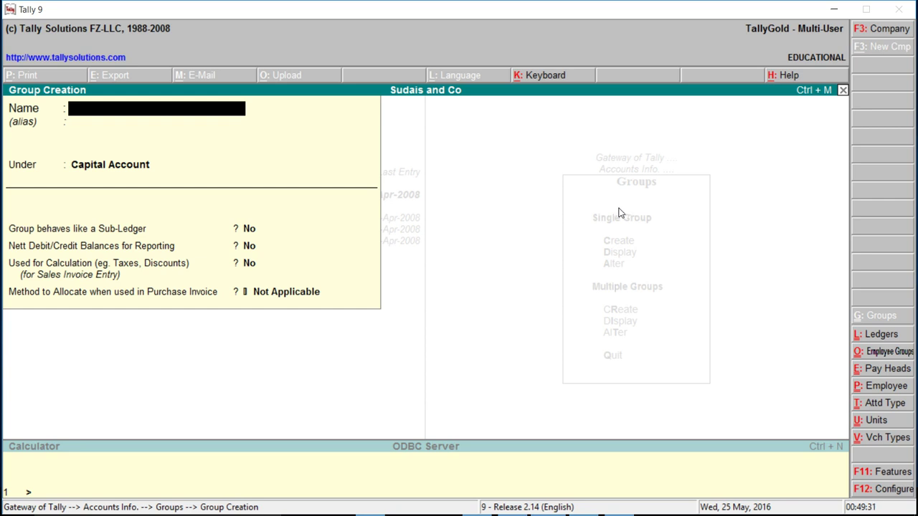
pyautogui.write('Petty Expenses')
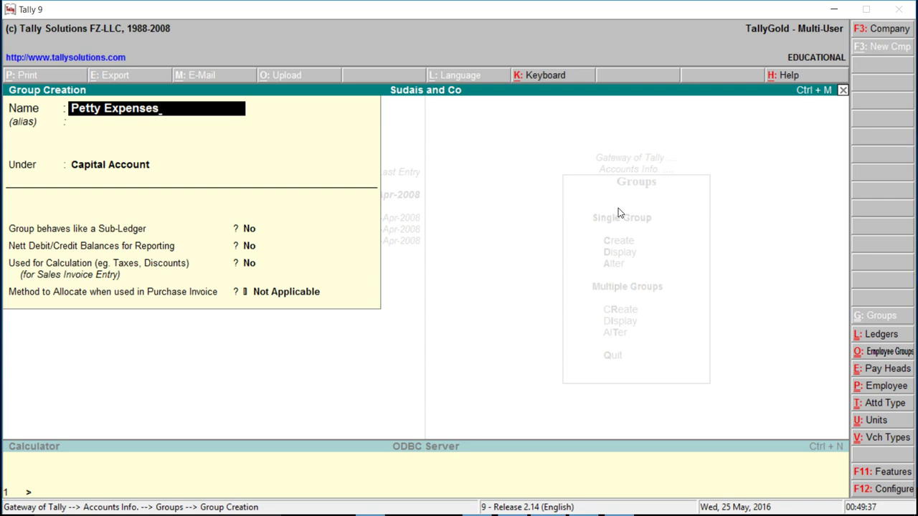
pyautogui.press('Return')
pyautogui.press('Return')
# Place the Petty Expenses group under Indirect Expenses, keep the remaining defaults, save it and leave group creation
pyautogui.write('E')
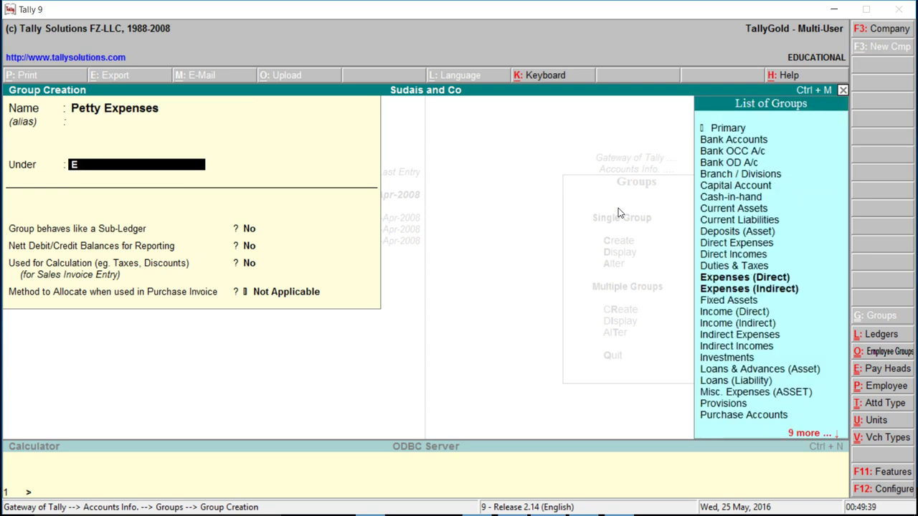
pyautogui.press('Down')
pyautogui.press('Down')
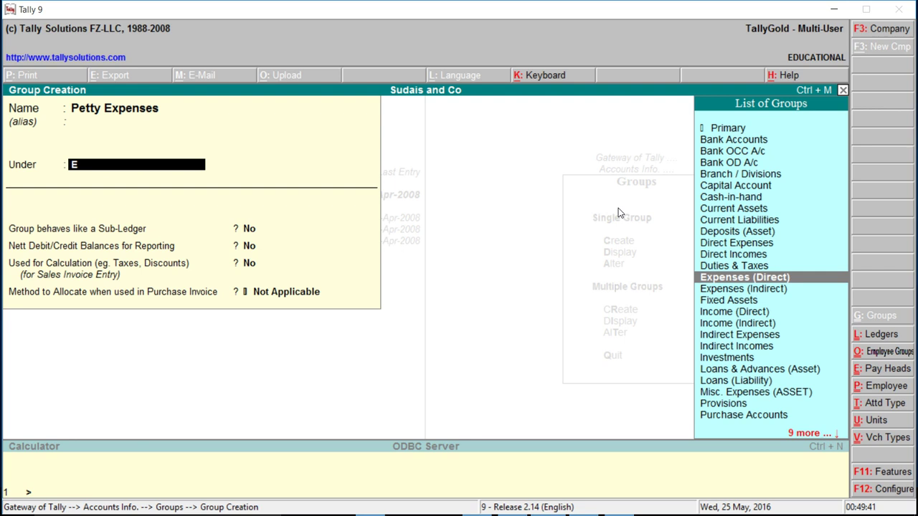
pyautogui.press('Return')
pyautogui.press('Return')
pyautogui.press('Return')
pyautogui.press('Return')
pyautogui.press('Return')
pyautogui.press('Return')
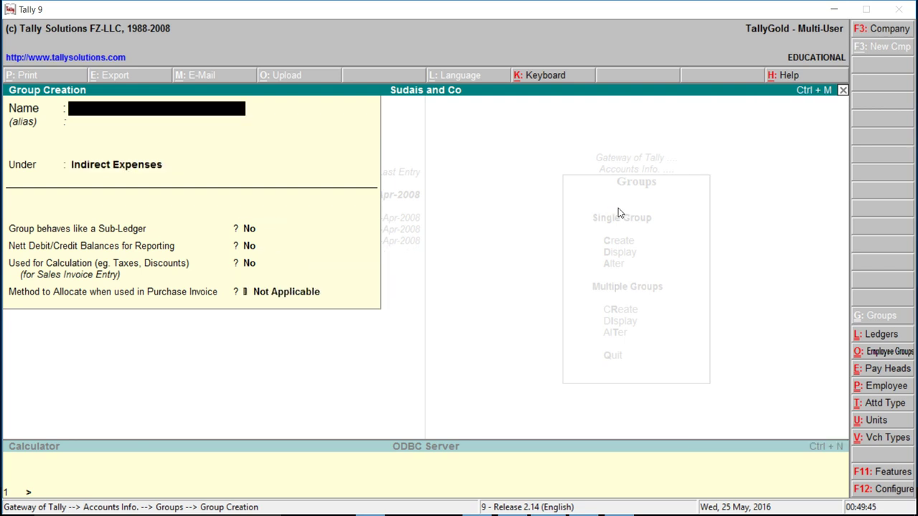
pyautogui.press('Escape')
pyautogui.press('Escape')
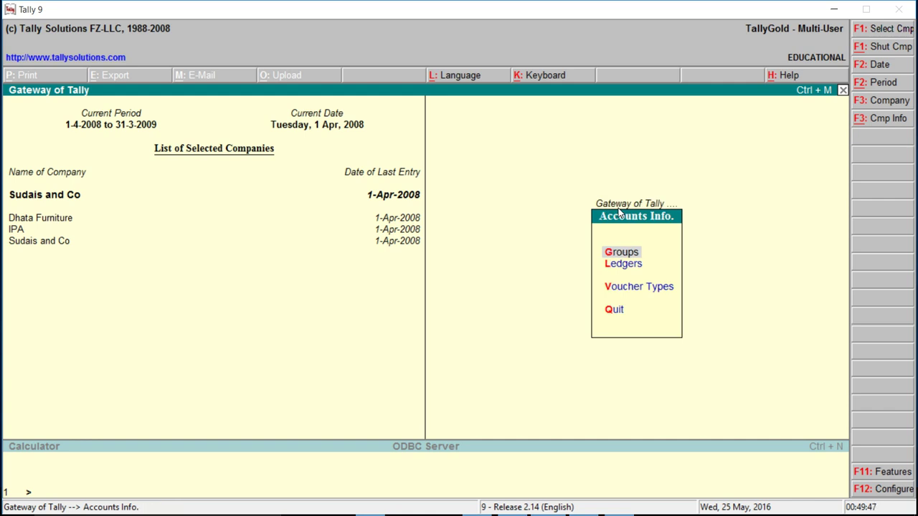
# Begin a single ledger named Petty Cash under Current Assets, with inventory values not affected
pyautogui.press('Down')
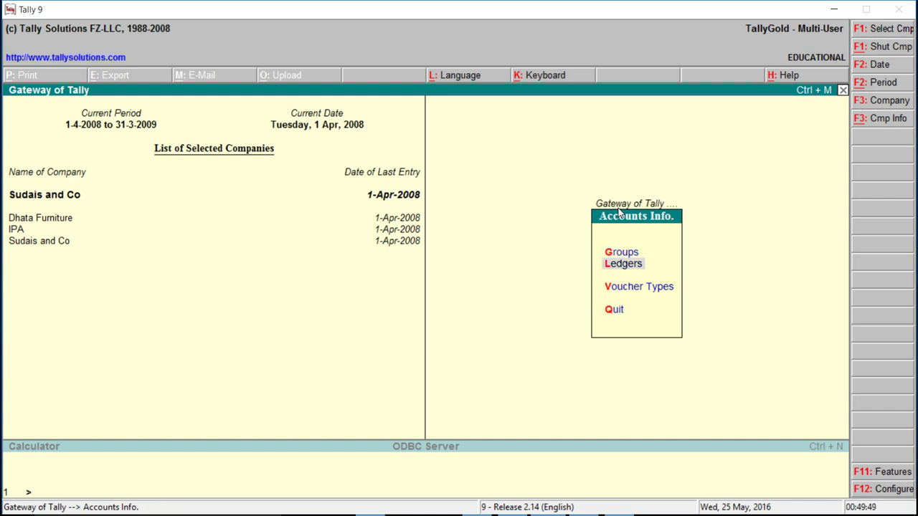
pyautogui.press('Return')
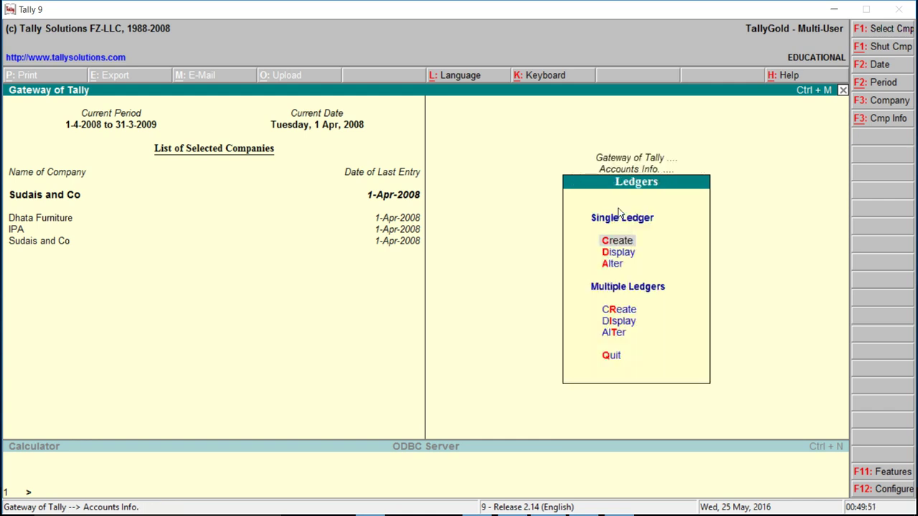
pyautogui.press('Return')
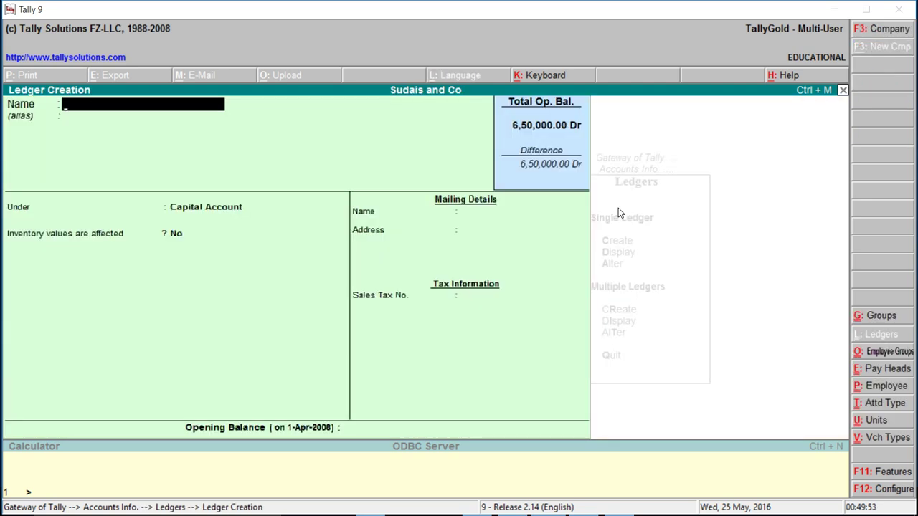
pyautogui.write('Petty Cash')
pyautogui.press('Return')
pyautogui.press('Return')
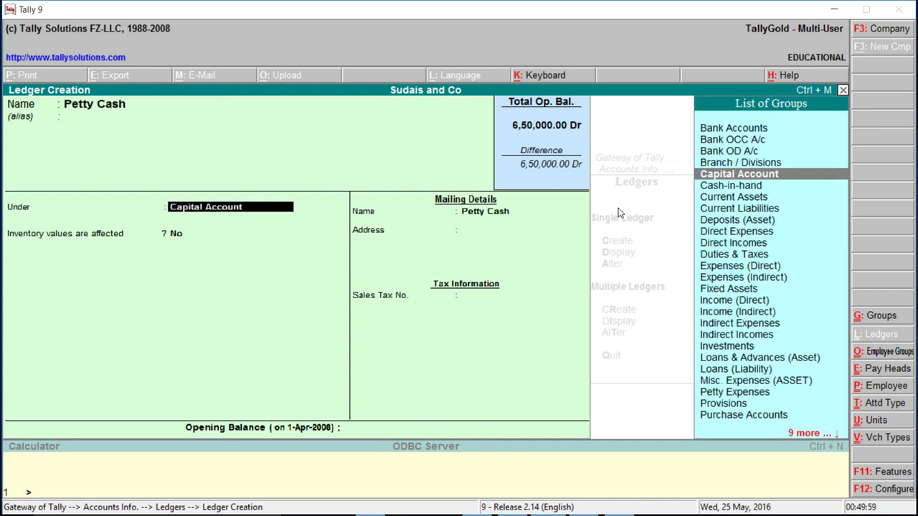
pyautogui.press('Down')
pyautogui.press('Down')
pyautogui.press('Down')
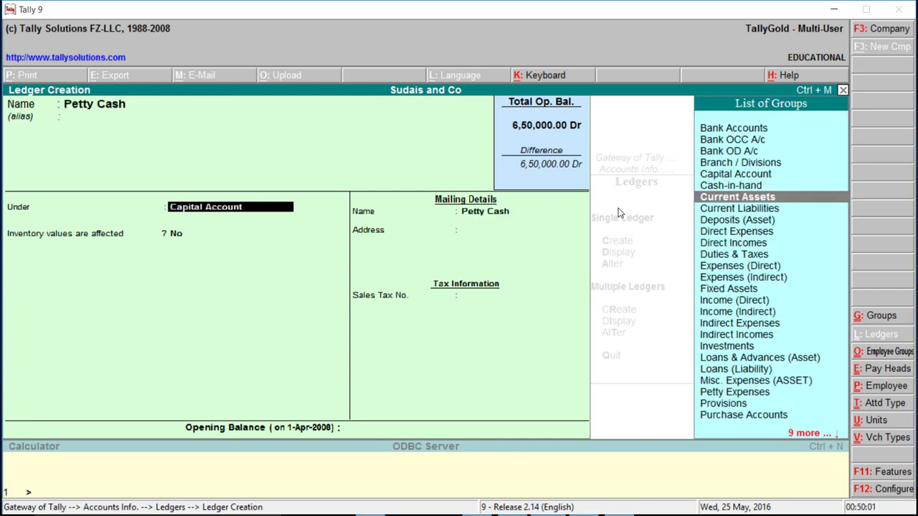
pyautogui.press('Up')
pyautogui.press('Return')
pyautogui.press('Return')
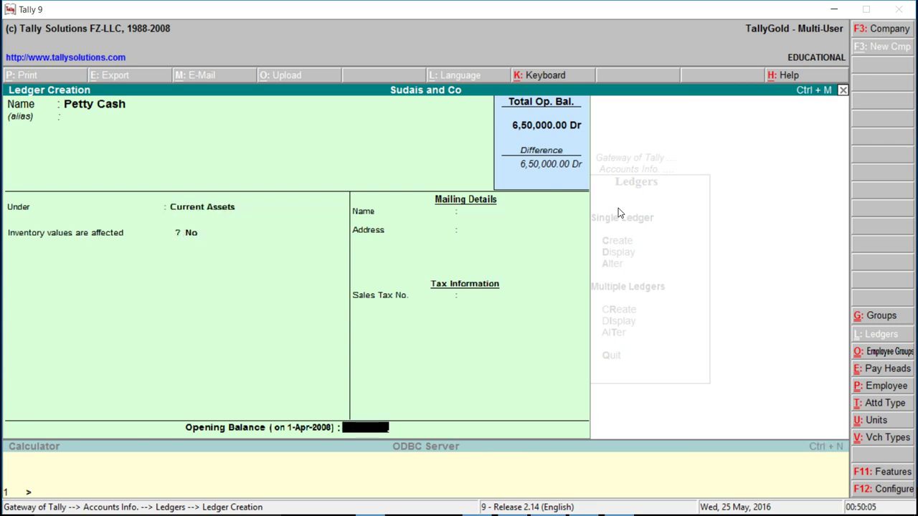
# Give the Petty Cash ledger an opening balance of 40,000 Dr and save it
pyautogui.press('Return')
pyautogui.press('Escape')
pyautogui.write('40000')
pyautogui.press('Return')
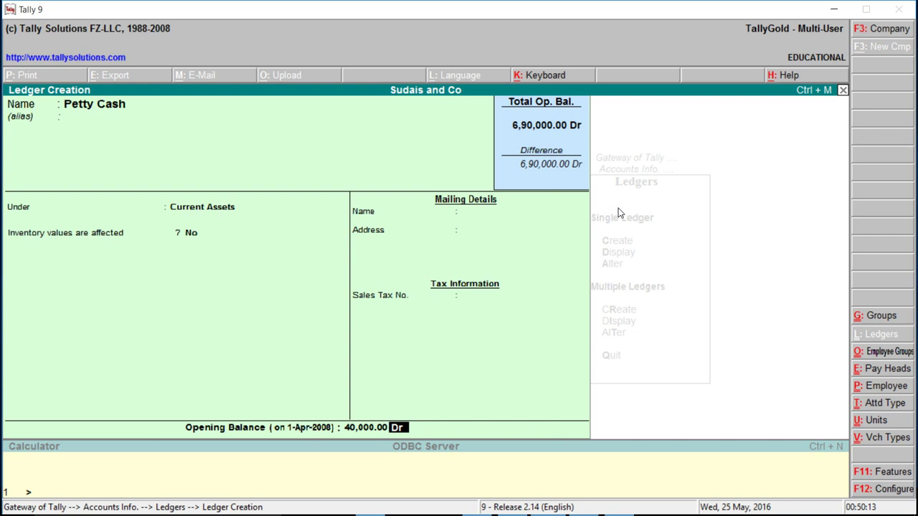
pyautogui.press('Return')
pyautogui.press('Return')
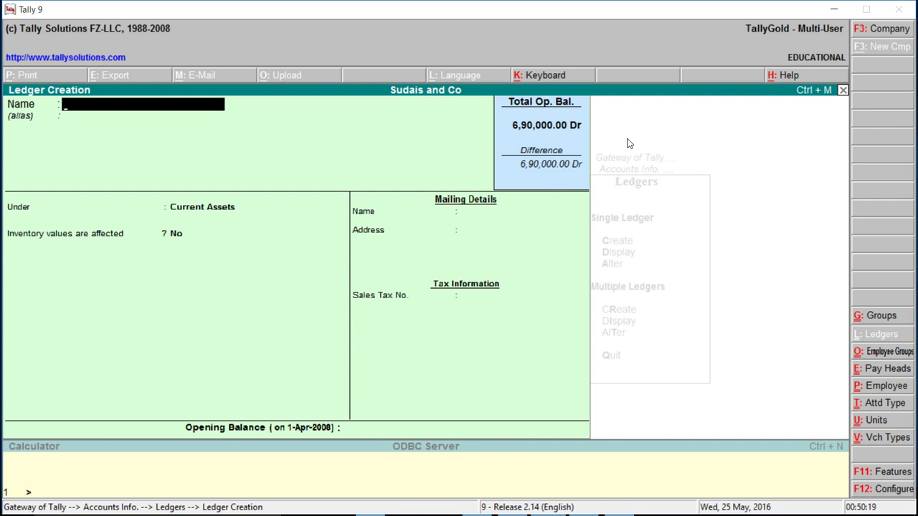
# Create a Fuel Expense ledger under Petty Expenses with inventory values not affected and no opening balance
pyautogui.write('Fuel Expense')
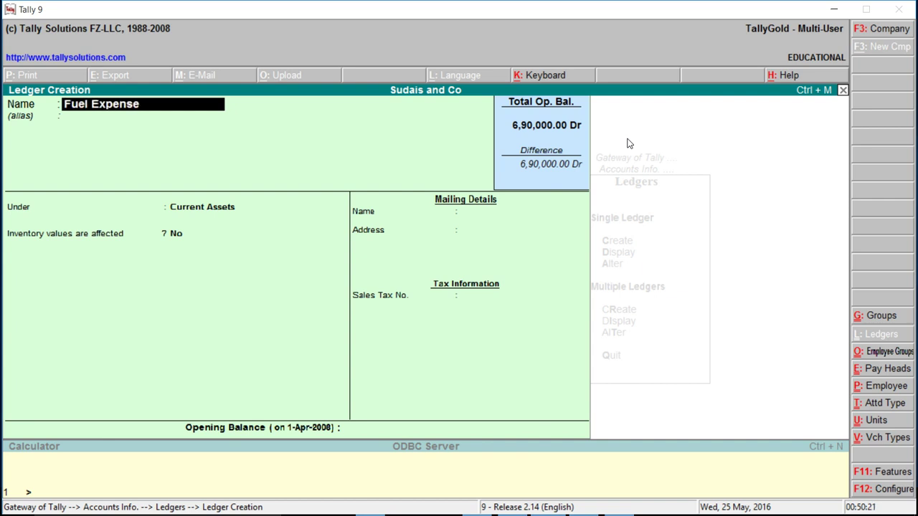
pyautogui.press('Return')
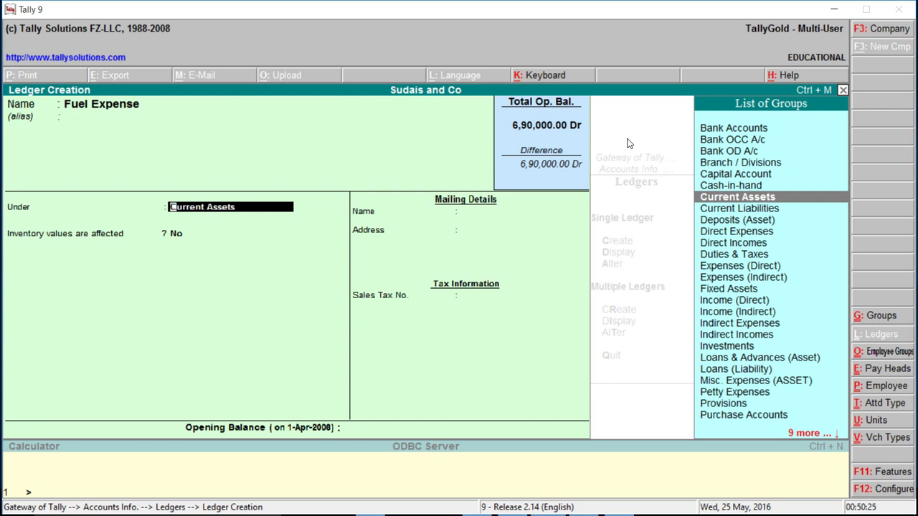
pyautogui.write('P')
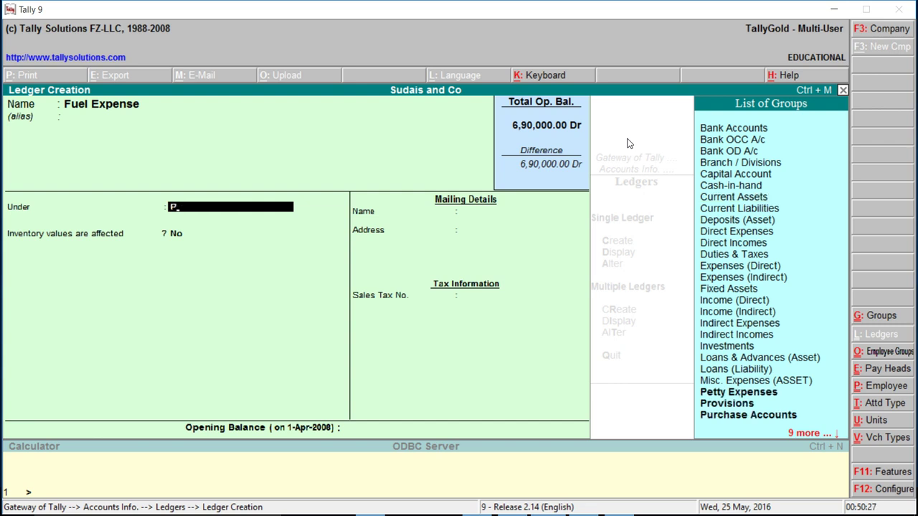
pyautogui.press('Down')
pyautogui.press('Return')
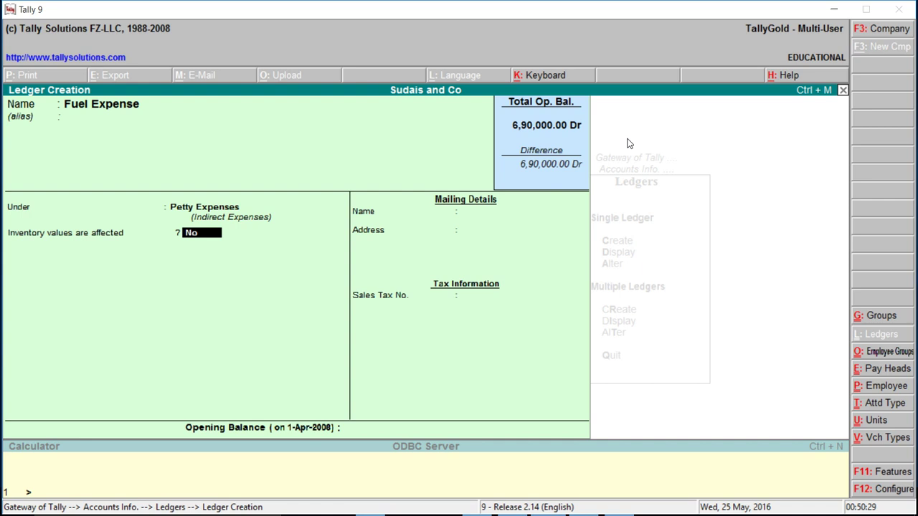
pyautogui.write('n')
pyautogui.press('Return')
pyautogui.press('Return')
pyautogui.write('y')
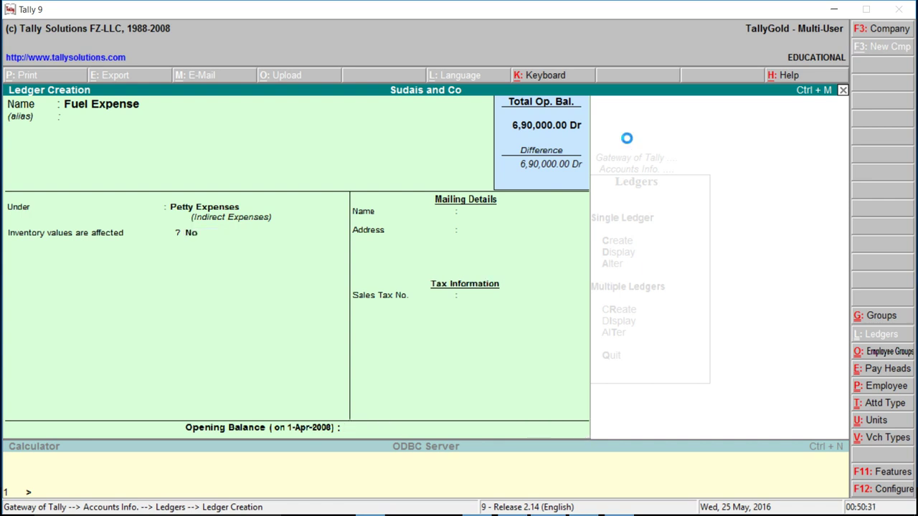
# Create an Entertainment Expense ledger under Petty Expenses, leaving inventory values unaffected and the opening balance empty
pyautogui.write('Entertainmeent')
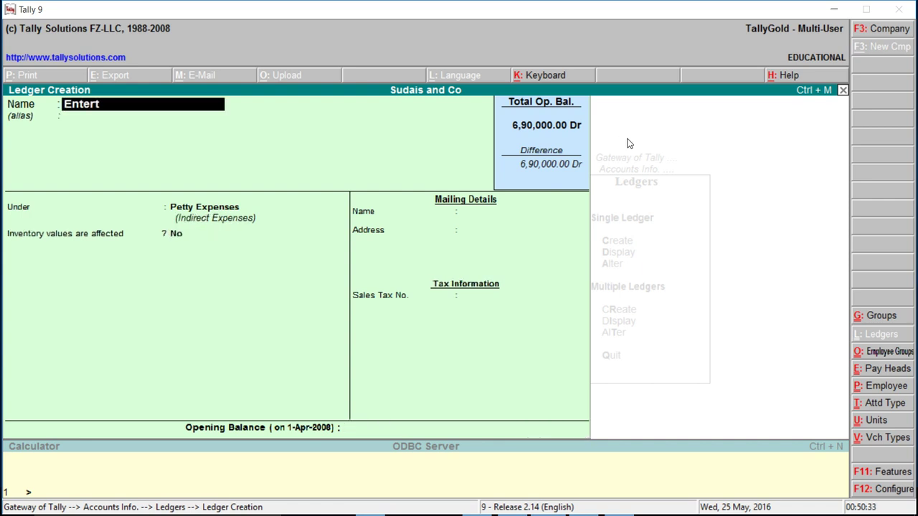
pyautogui.press('BackSpace')
pyautogui.press('BackSpace')
pyautogui.press('BackSpace')
pyautogui.write('nt expense')
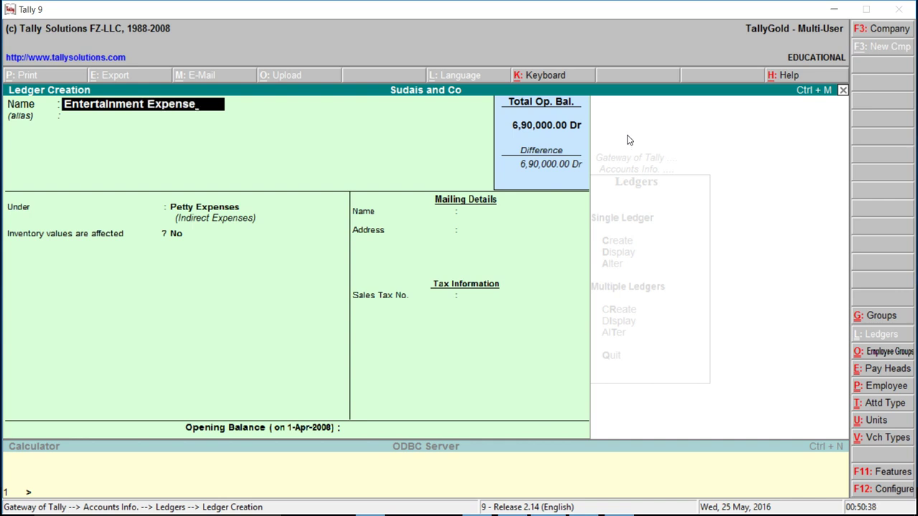
pyautogui.press('Return')
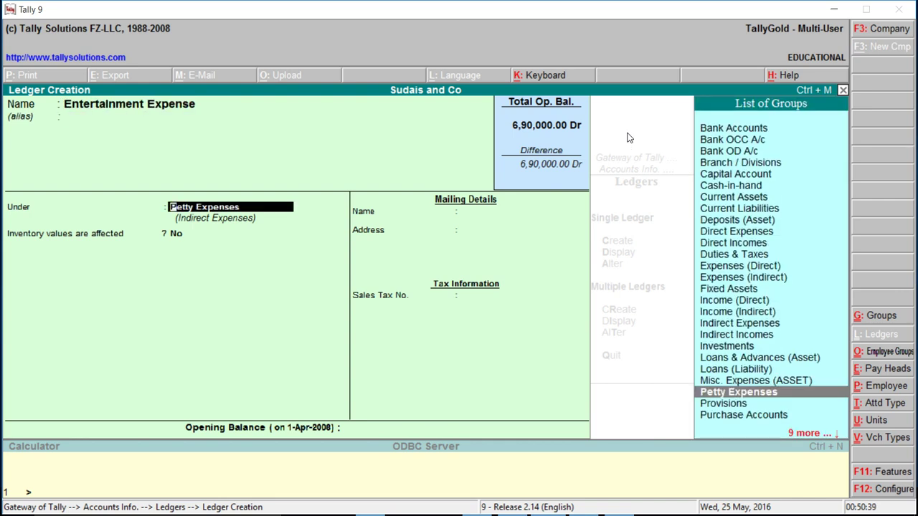
pyautogui.press('Return')
pyautogui.press('Return')
pyautogui.press('Return')
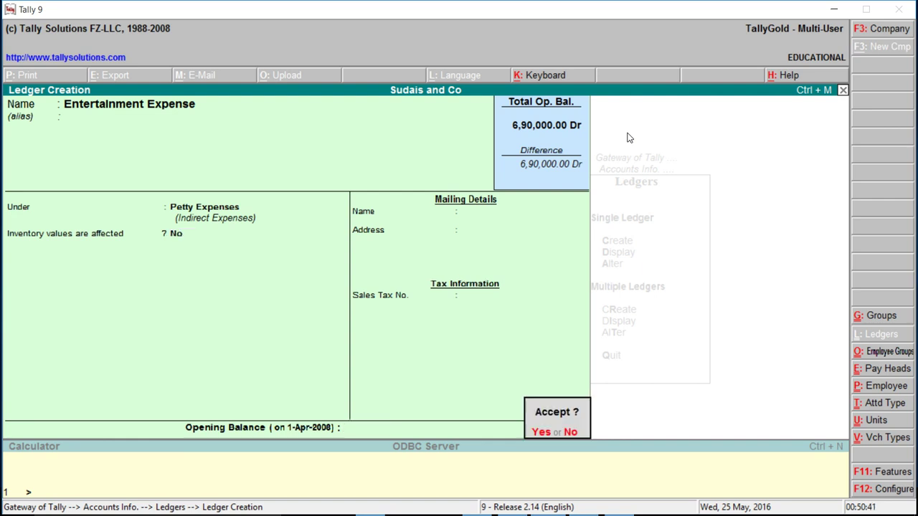
pyautogui.press('Return')
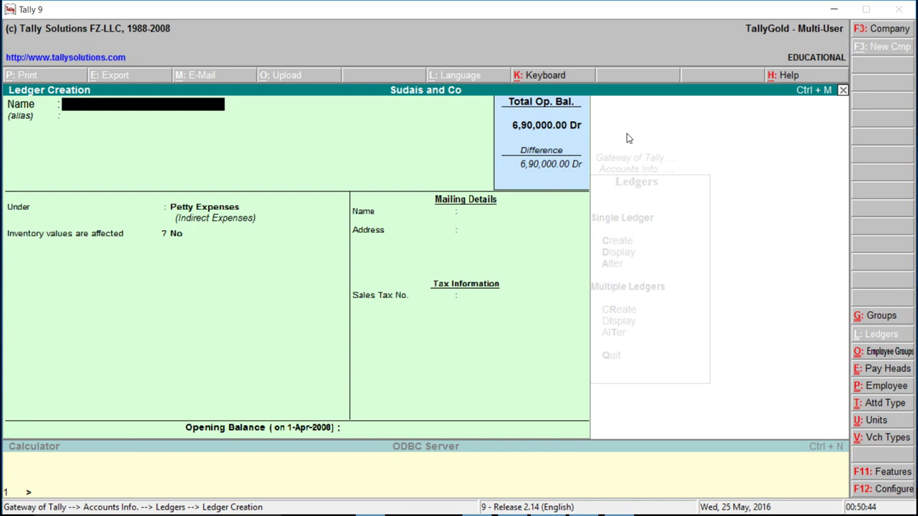
# Create a Stationary ledger under Petty Expenses with no opening balance and save it
pyautogui.write('Stationary')
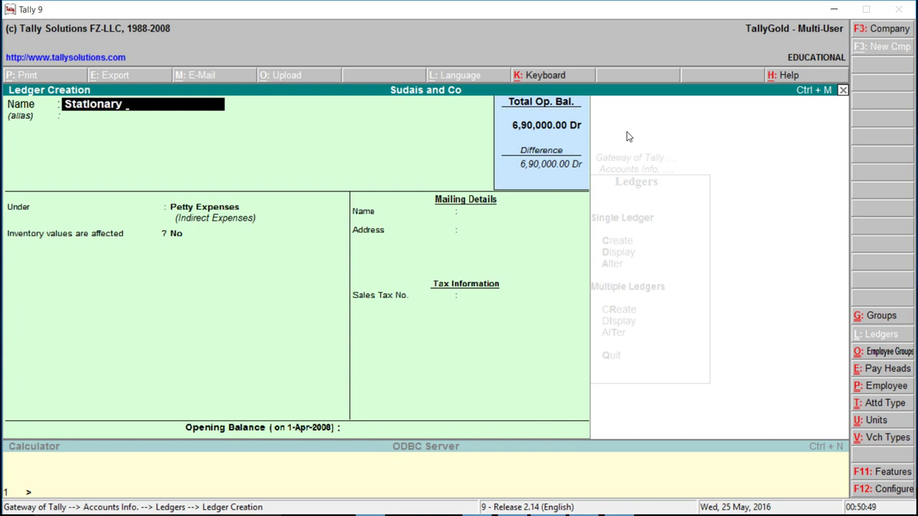
pyautogui.press('Return')
pyautogui.press('Return')
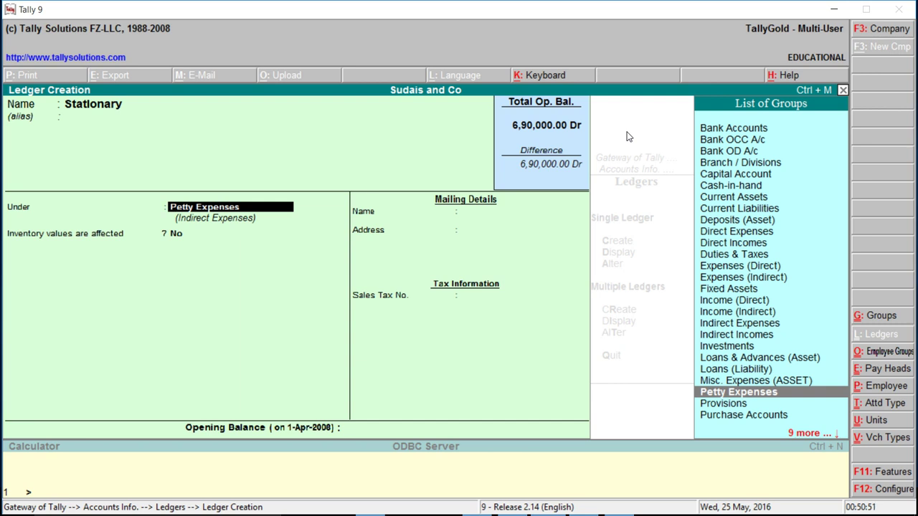
pyautogui.press('Return')
pyautogui.press('Return')
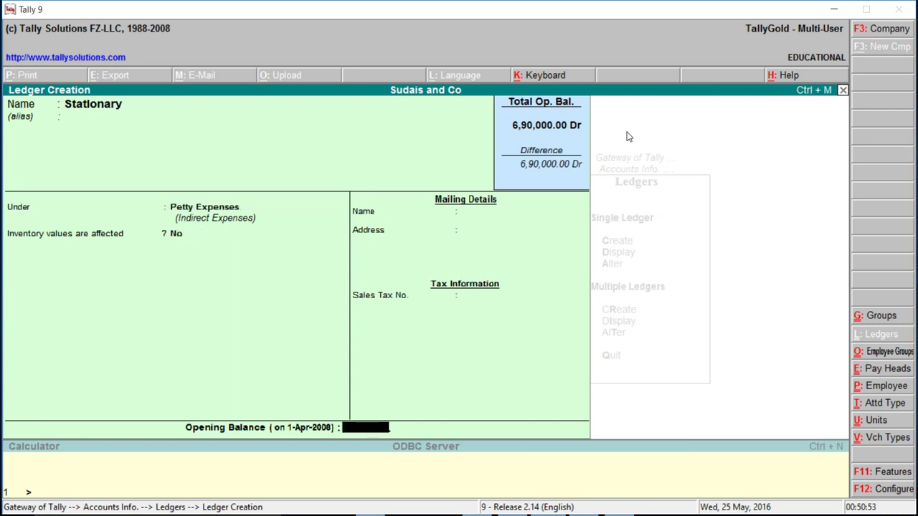
pyautogui.press('Return')
pyautogui.press('Return')
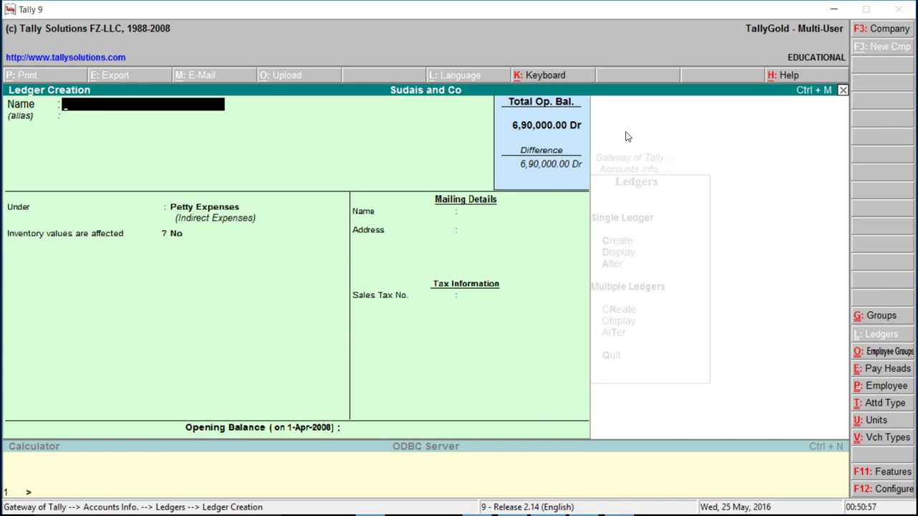
# Create an Electricity Bill ledger under Petty Expenses with no opening balance, save it and return to the Gateway of Tally
pyautogui.write('Electricity Bill')
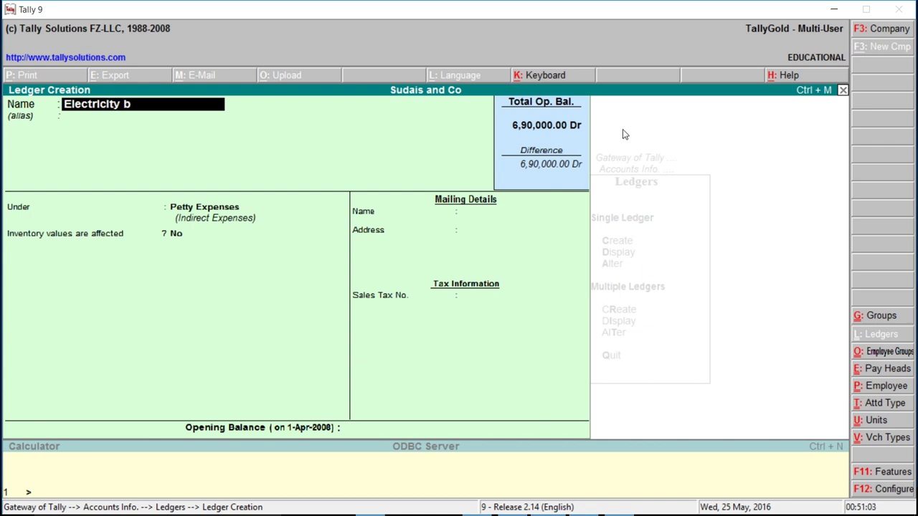
pyautogui.press('Return')
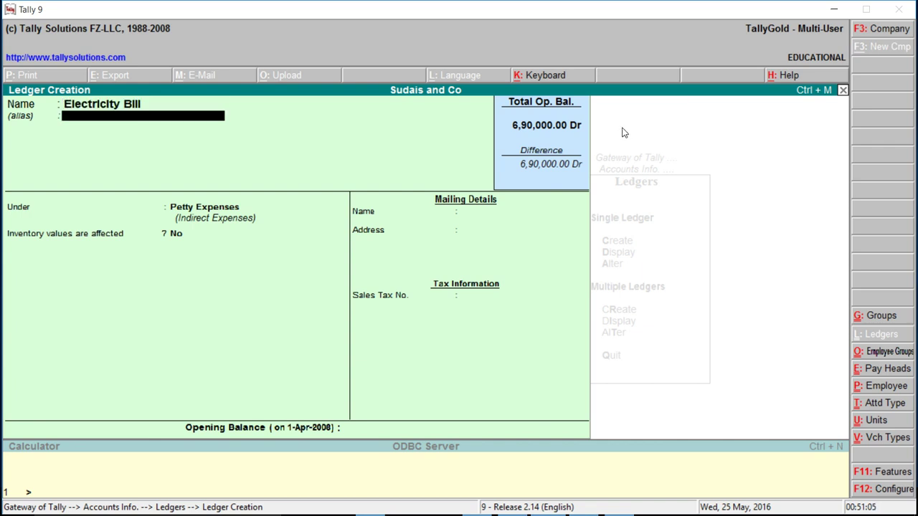
pyautogui.press('Return')
pyautogui.press('Return')
pyautogui.press('Return')
pyautogui.press('Return')
pyautogui.press('Return')
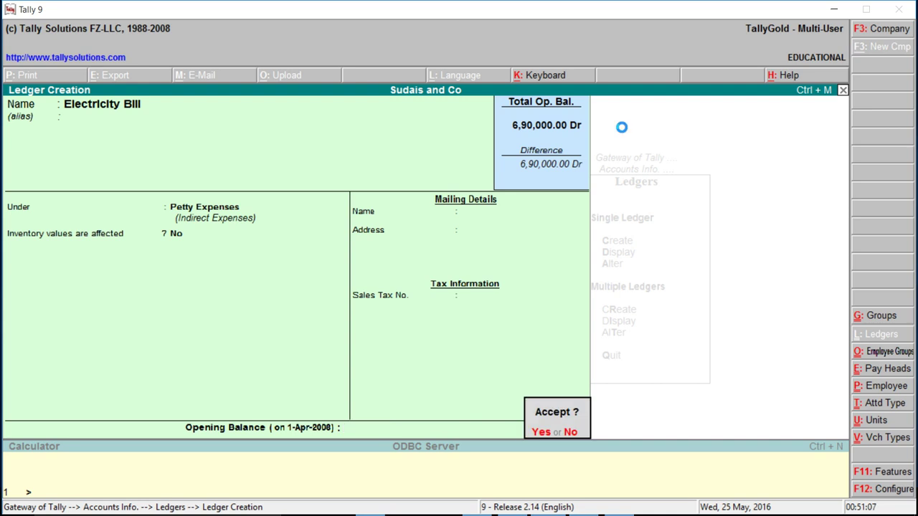
pyautogui.press('Escape')
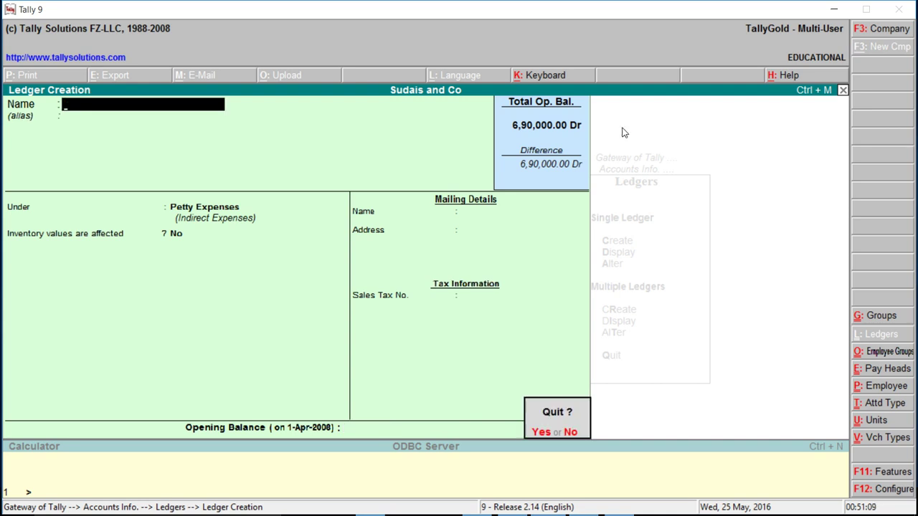
pyautogui.press('Return')
pyautogui.press('Escape')
pyautogui.press('Escape')
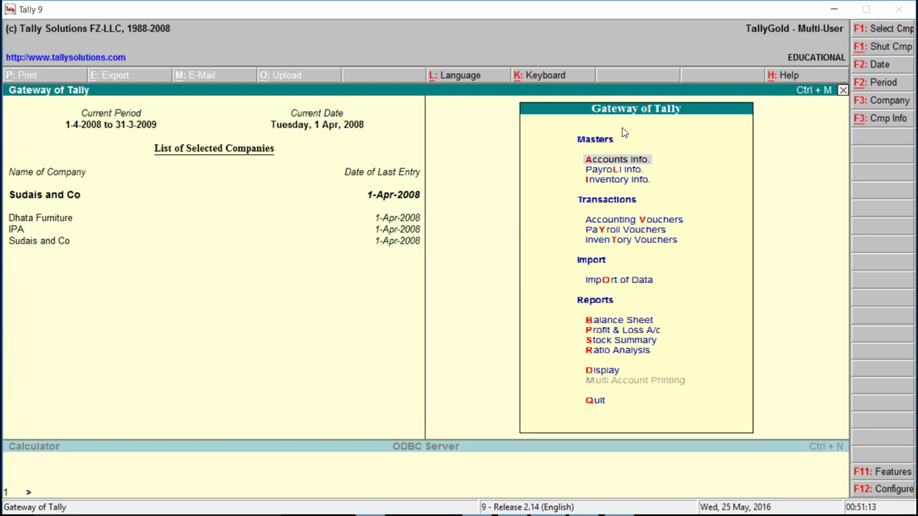
# Open accounting voucher creation for Sudais and Co and switch the voucher type to Journal
pyautogui.press('Down')
pyautogui.press('Down')
pyautogui.press('Down')
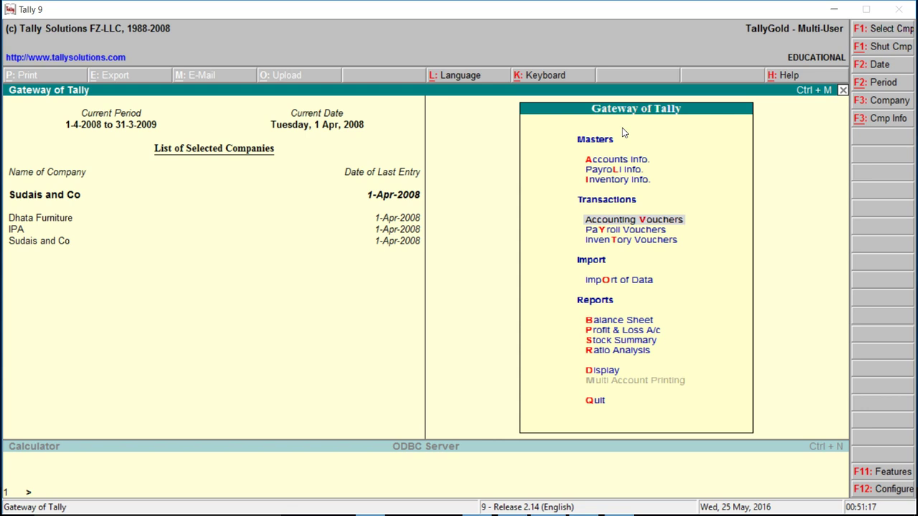
pyautogui.press('Return')
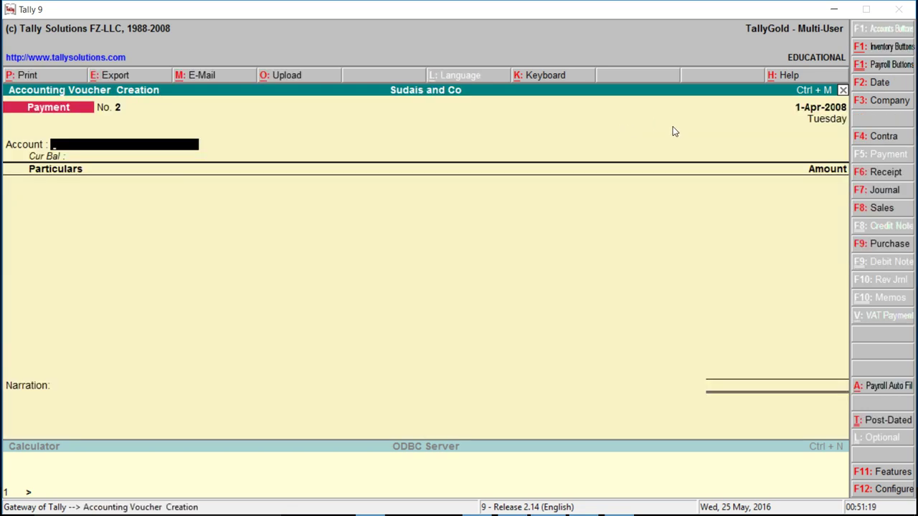
pyautogui.click(877, 190)
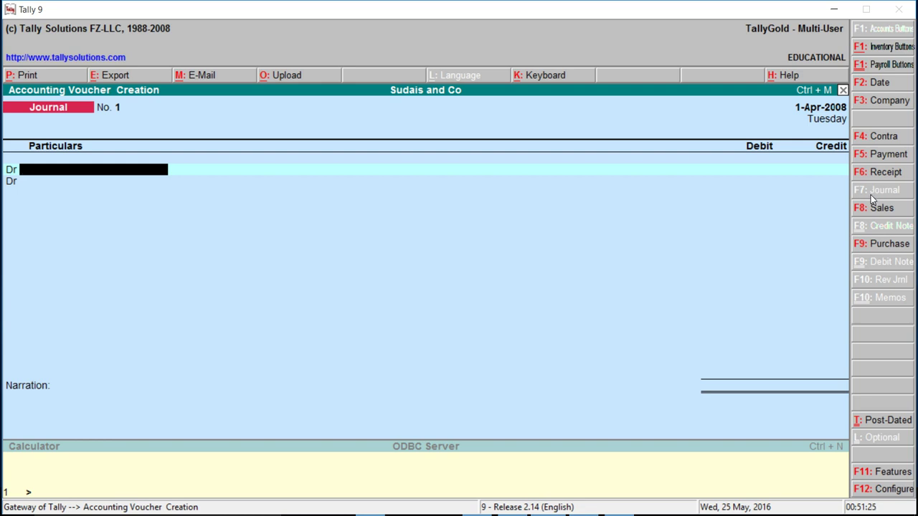
# Debit the Entertainment Expense ledger with 400 on the first line of the journal voucher
pyautogui.write('E')
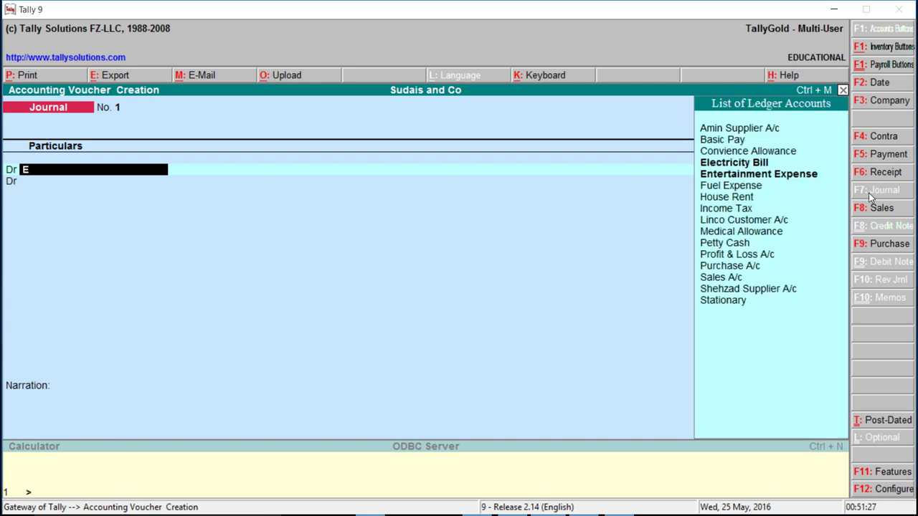
pyautogui.press('Down')
pyautogui.press('Return')
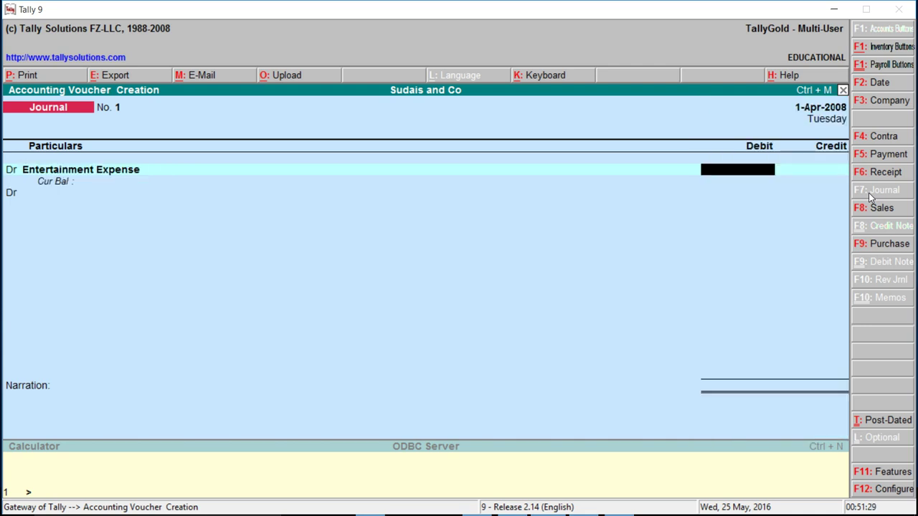
pyautogui.write('400')
pyautogui.press('Return')
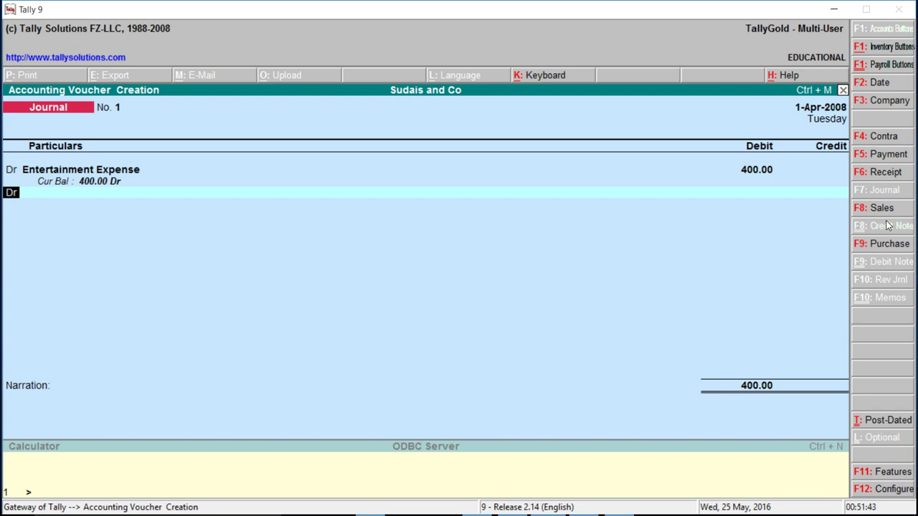
# Add a second debit line to the journal voucher for Electricity Bill with an amount of 500
pyautogui.press('Return')
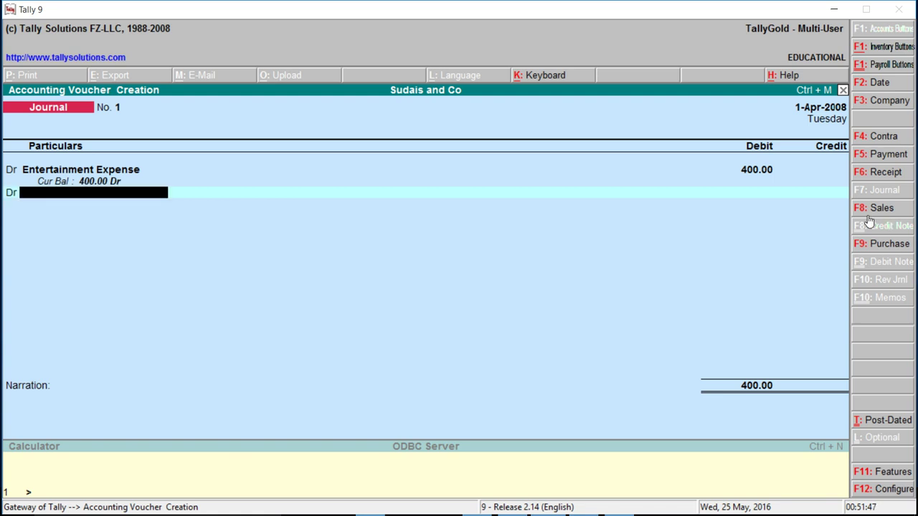
pyautogui.write('El')
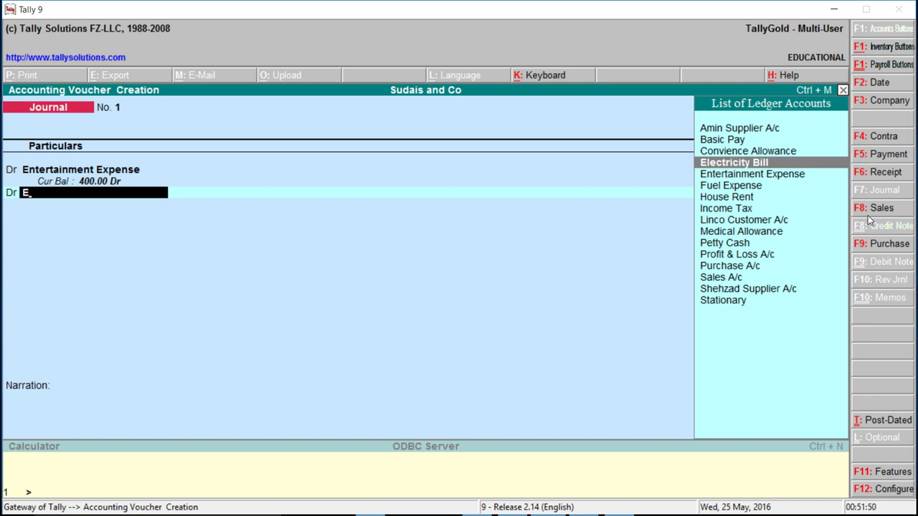
pyautogui.press('Return')
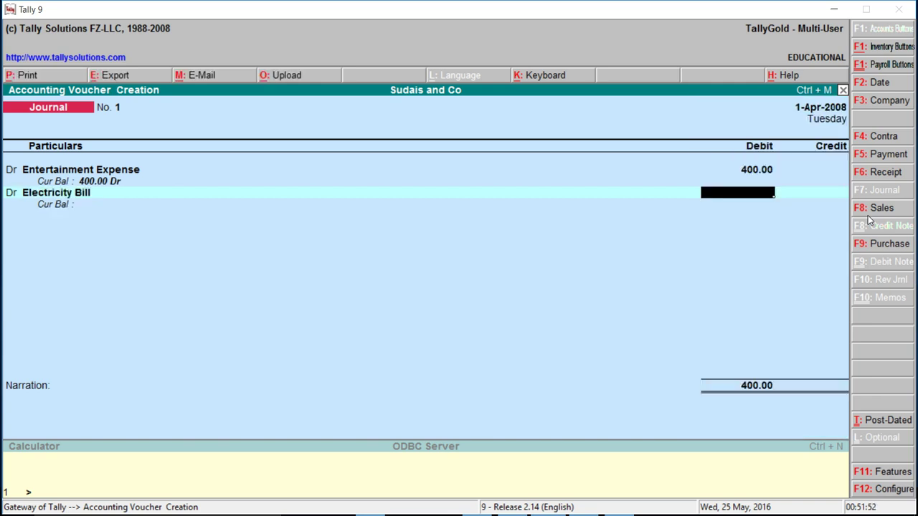
pyautogui.write('500')
pyautogui.press('Return')
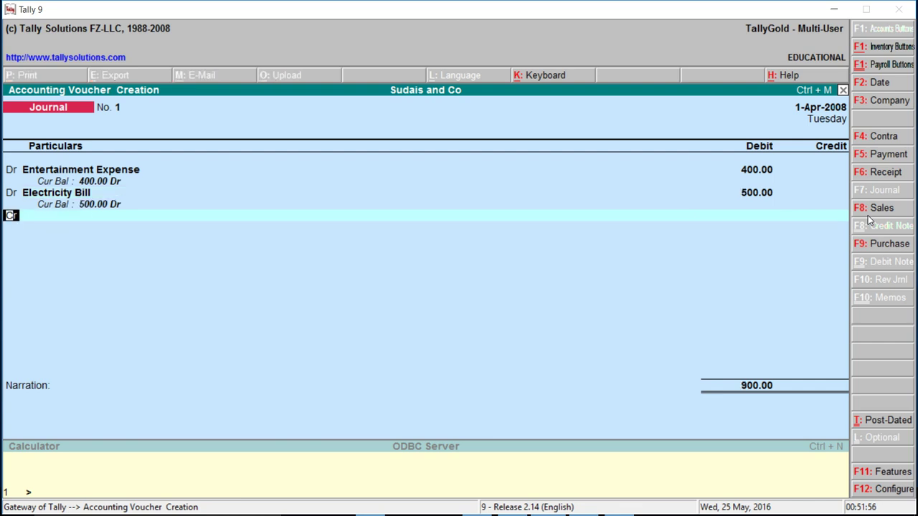
# Make the third journal line a debit entry for the Stationary ledger with an amount of 340
pyautogui.write('dr')
pyautogui.press('Return')
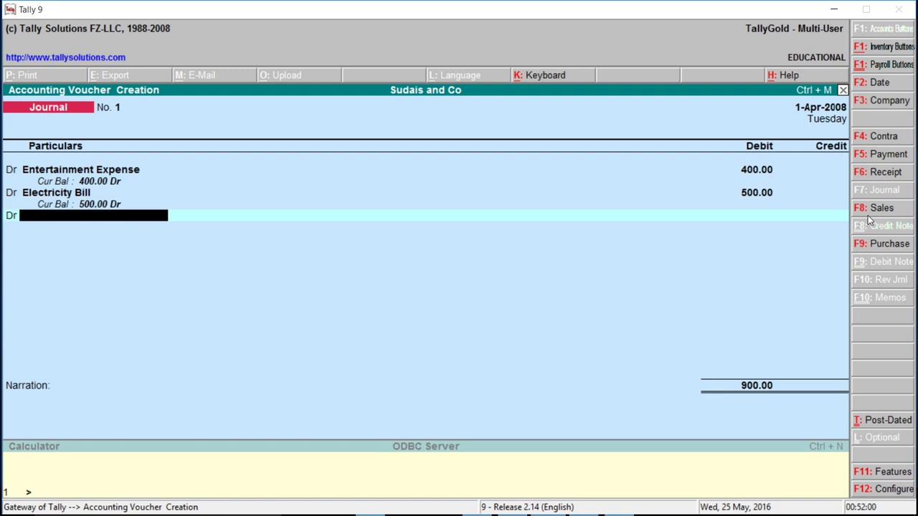
pyautogui.write('S')
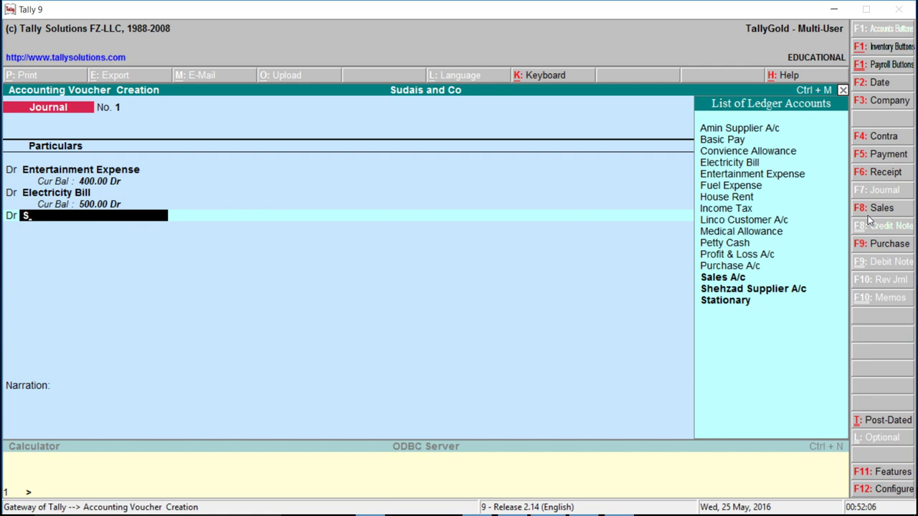
pyautogui.press('Down')
pyautogui.press('Down')
pyautogui.press('Return')
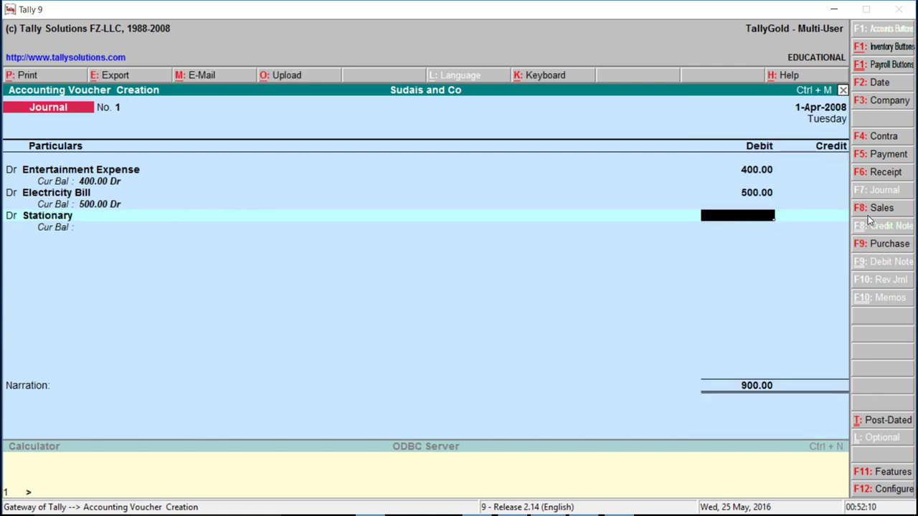
pyautogui.write('340')
pyautogui.press('Return')
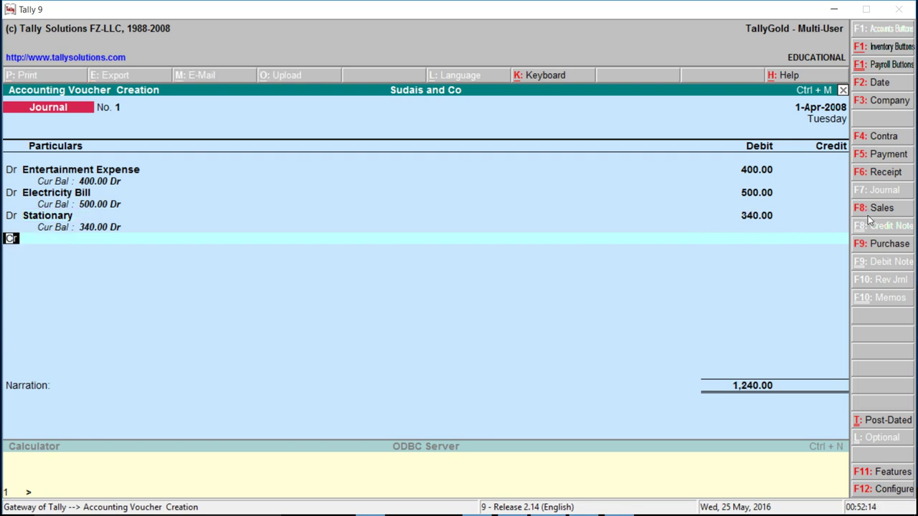
# Credit the Petty Cash ledger with 1,240 to balance the journal voucher
pyautogui.press('Return')
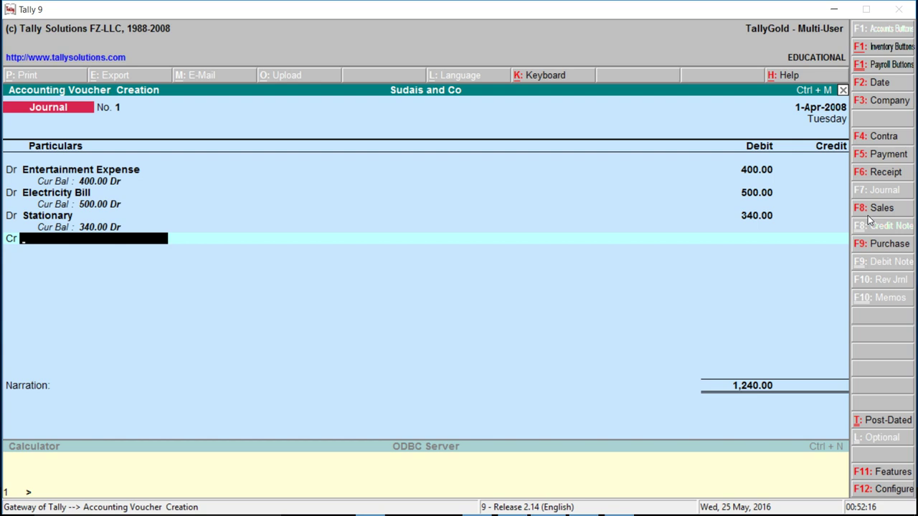
pyautogui.write('P')
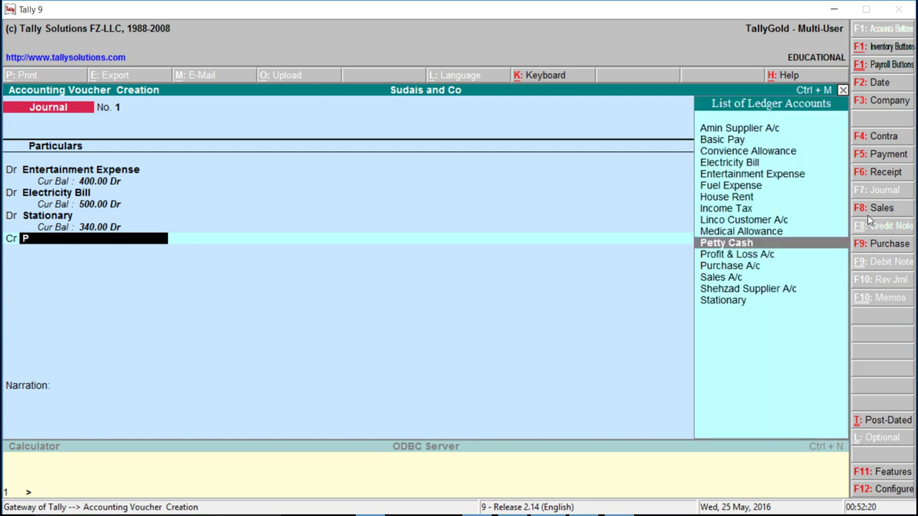
pyautogui.press('Return')
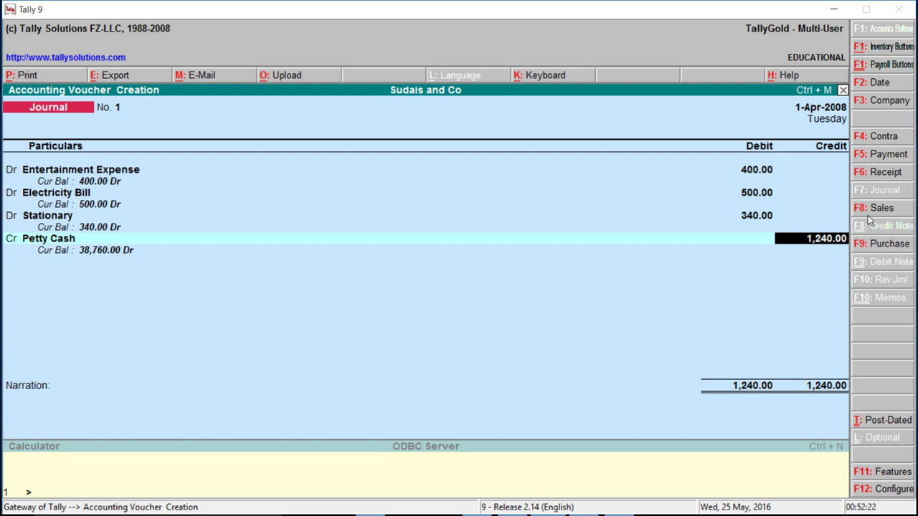
pyautogui.press('Return')
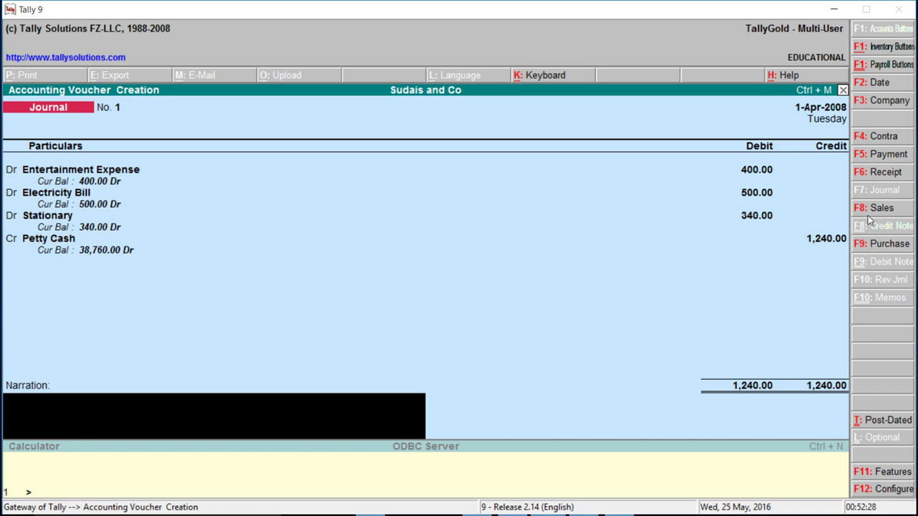
# Enter the narration "petty expenses from petty cash a/c" and save the journal voucher
pyautogui.write('oet')
pyautogui.press('BackSpace')
pyautogui.write('petty expense')
pyautogui.press('BackSpace')
pyautogui.write('ses')
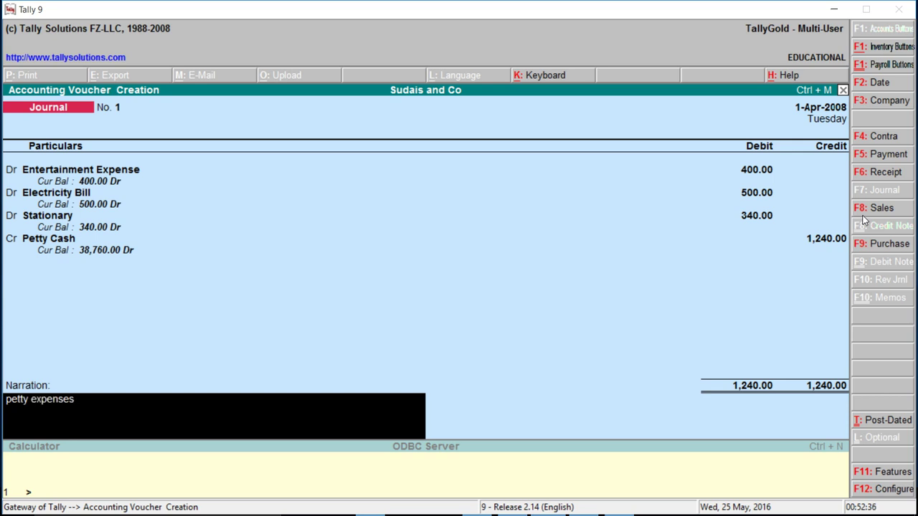
pyautogui.write(' from petty cash')
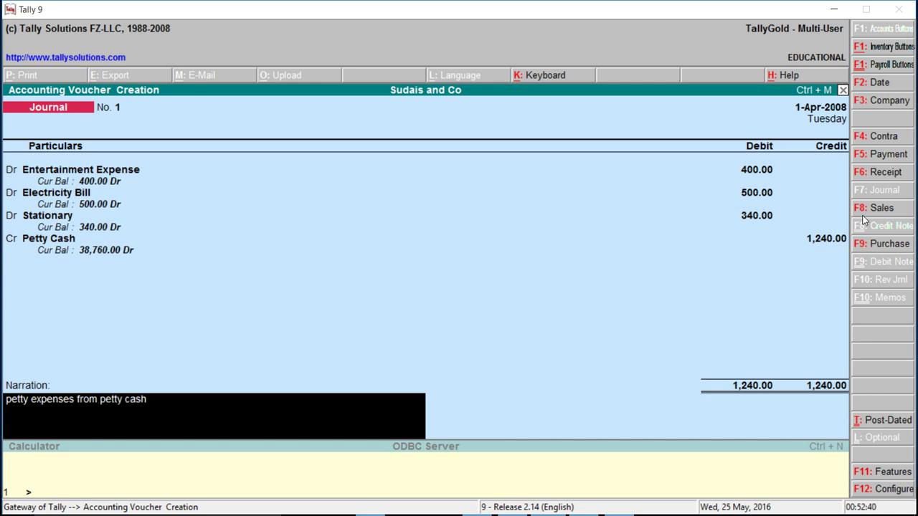
pyautogui.write(' a/c')
pyautogui.press('Return')
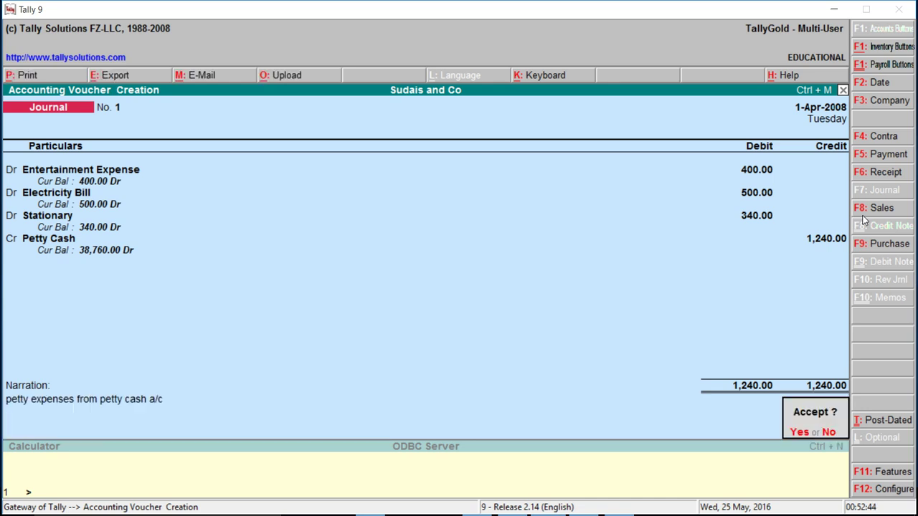
pyautogui.press('Return')
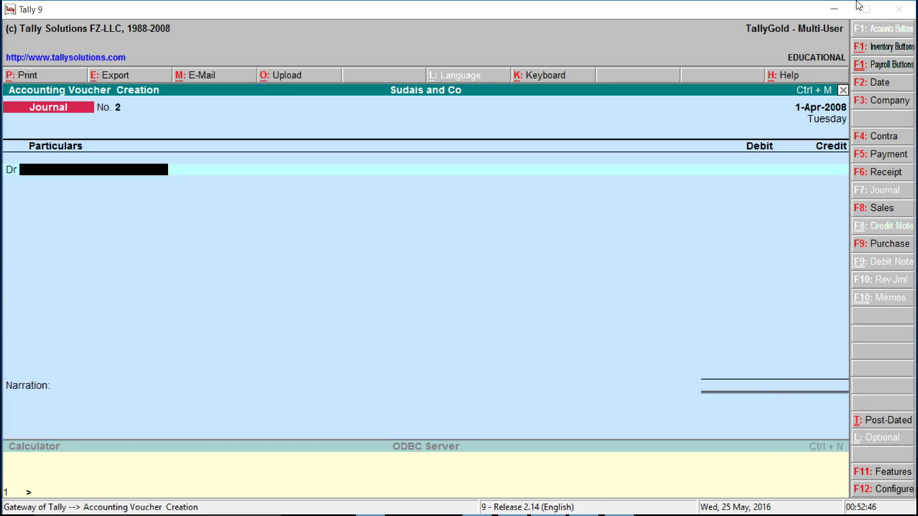
pyautogui.click(834, 9)
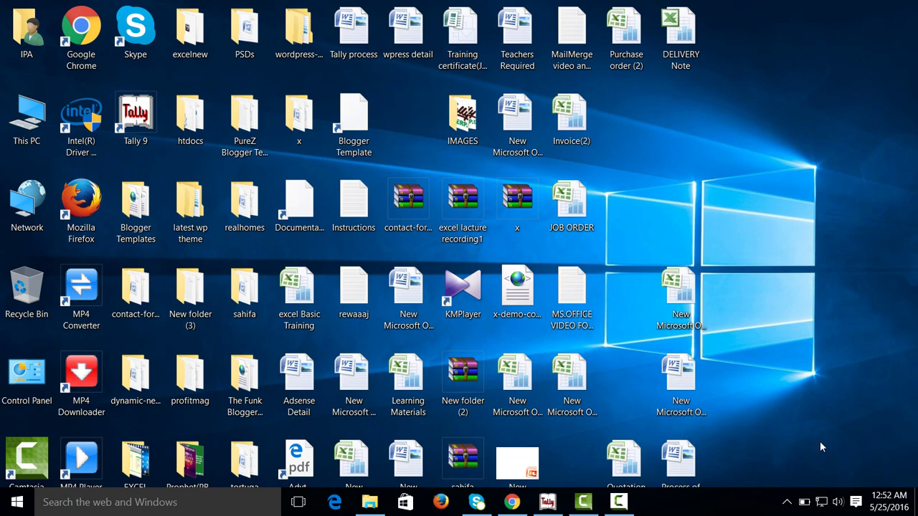
pyautogui.click(620, 504)
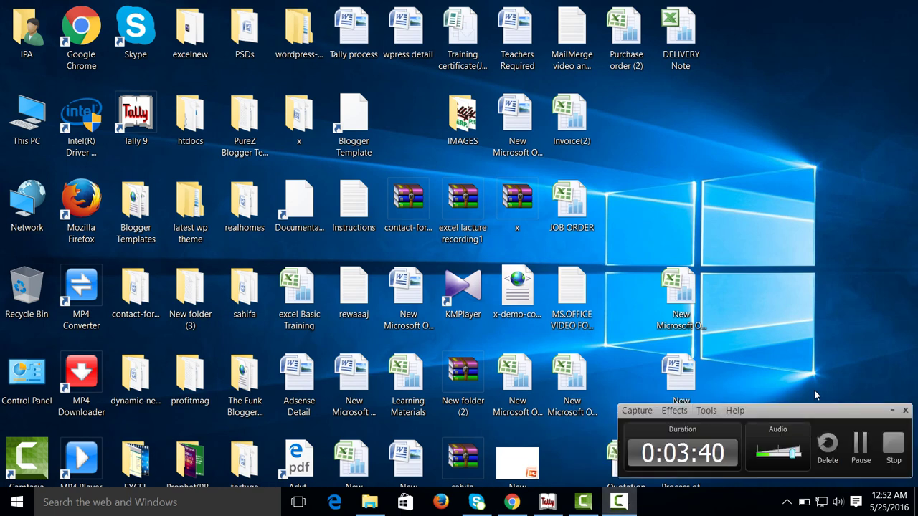
pyautogui.click(861, 457)
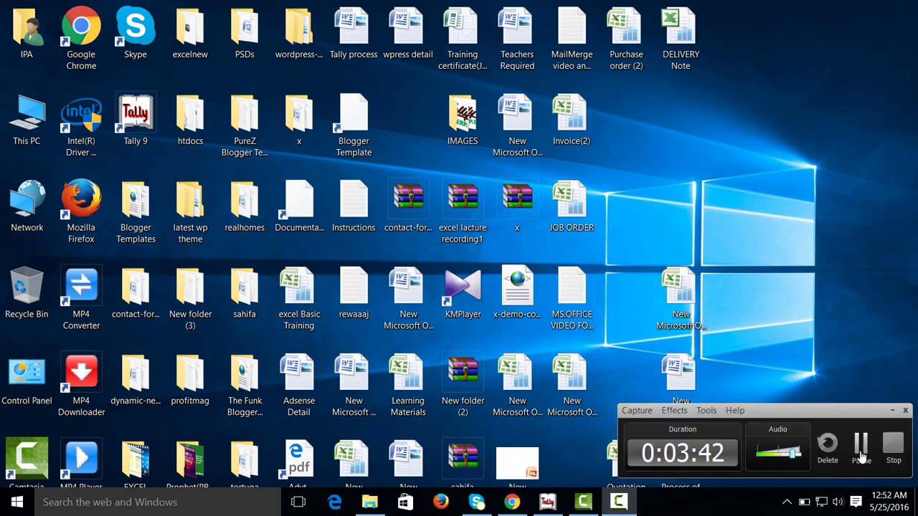